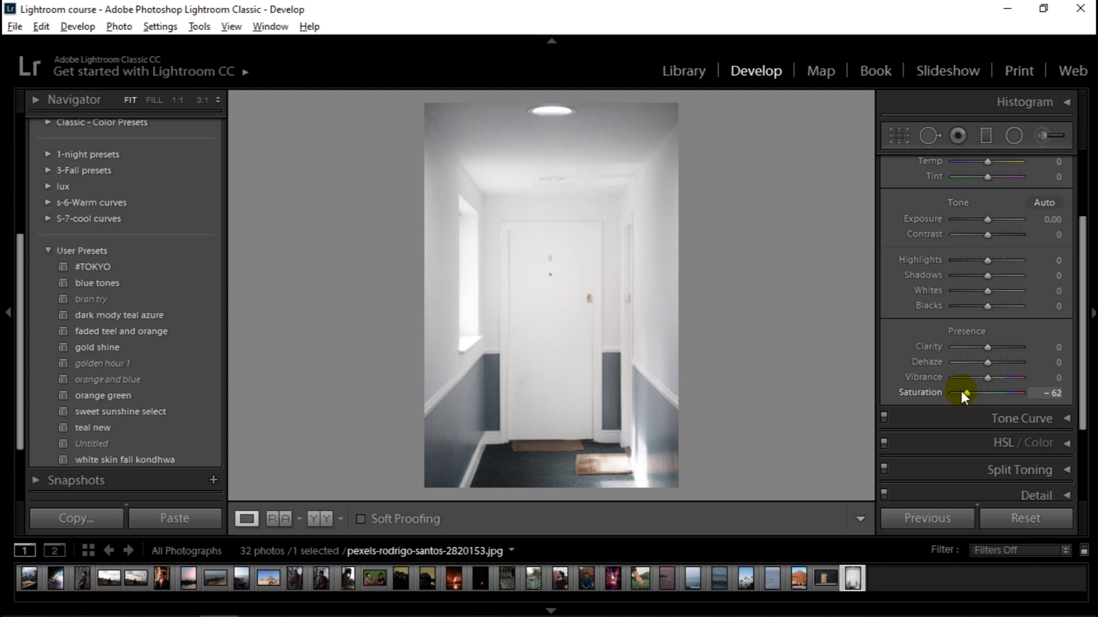
Try the hallway photo's Saturation at +83 and -57, then reset it to 0.
{"action": "mouse_move", "coordinate": [983, 393]}
{"action": "left_mouse_down"}
{"action": "mouse_move", "coordinate": [1009, 396]}
{"action": "mouse_move", "coordinate": [956, 390]}
{"action": "mouse_move", "coordinate": [1021, 398]}
{"action": "mouse_move", "coordinate": [987, 392]}
{"action": "left_mouse_up"}
{"action": "left_click", "coordinate": [970, 393]}
{"action": "double_click", "coordinate": [982, 395]}
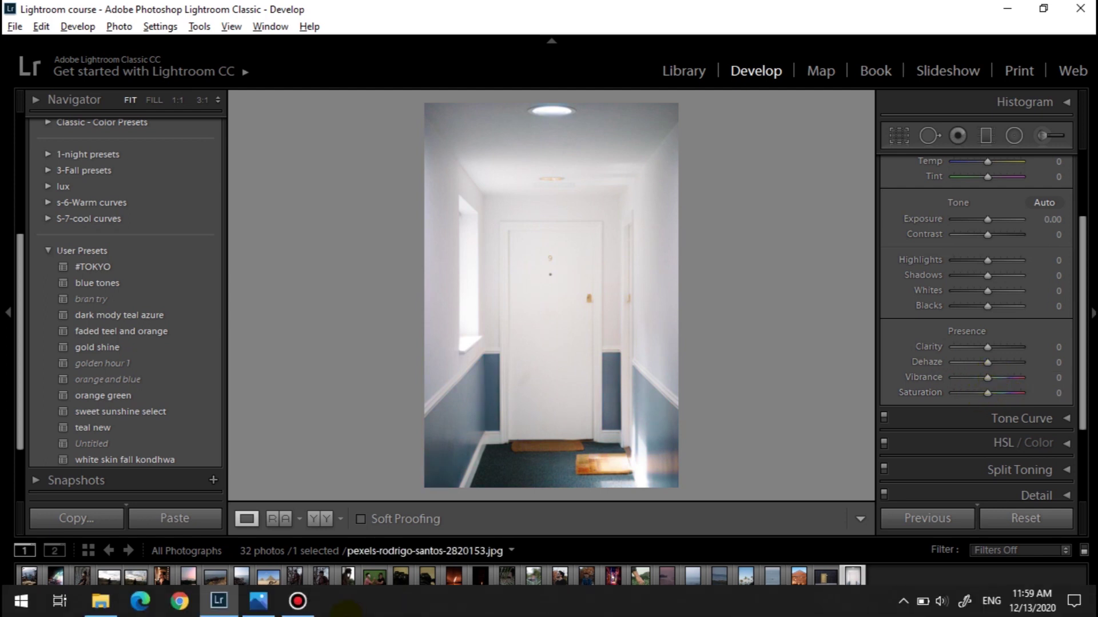
Open the hallway photo in Photos and write the red numbers 40, 70, 75, 84 with arrows.
{"action": "left_click", "coordinate": [277, 602]}
{"action": "mouse_move", "coordinate": [449, 235]}
{"action": "left_mouse_down"}
{"action": "mouse_move", "coordinate": [523, 228]}
{"action": "mouse_move", "coordinate": [505, 211]}
{"action": "mouse_move", "coordinate": [543, 200]}
{"action": "left_mouse_up"}
{"action": "mouse_move", "coordinate": [408, 400]}
{"action": "left_mouse_down"}
{"action": "mouse_move", "coordinate": [460, 375]}
{"action": "mouse_move", "coordinate": [496, 336]}
{"action": "left_mouse_up"}
{"action": "left_click_drag", "start_coordinate": [559, 486], "coordinate": [559, 430]}
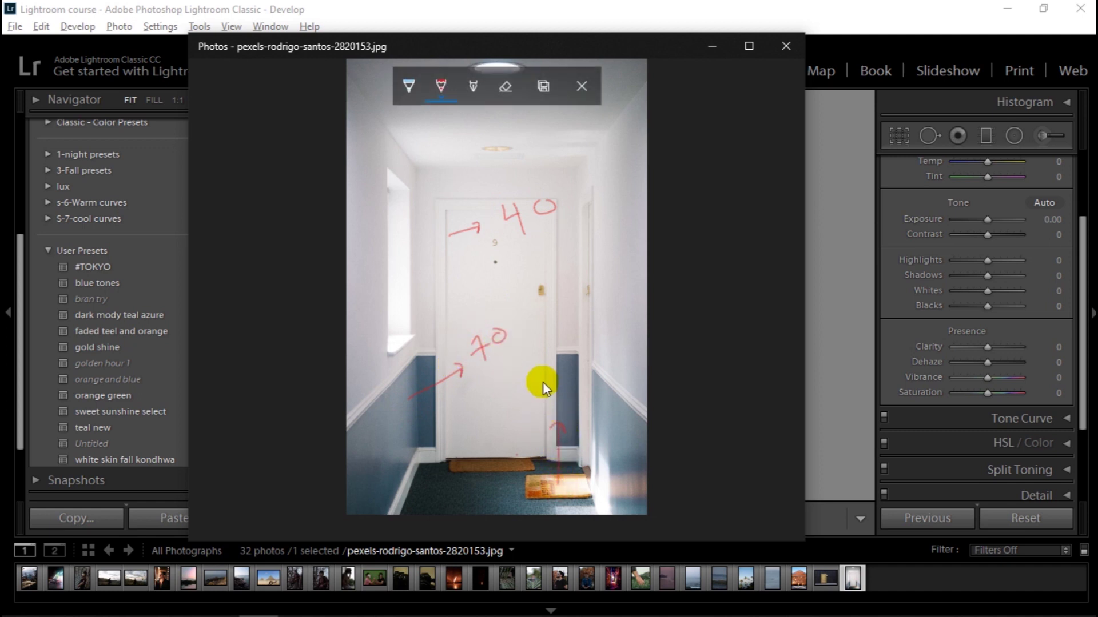
{"action": "mouse_move", "coordinate": [537, 376]}
{"action": "left_mouse_down"}
{"action": "mouse_move", "coordinate": [544, 394]}
{"action": "mouse_move", "coordinate": [548, 372]}
{"action": "left_mouse_up"}
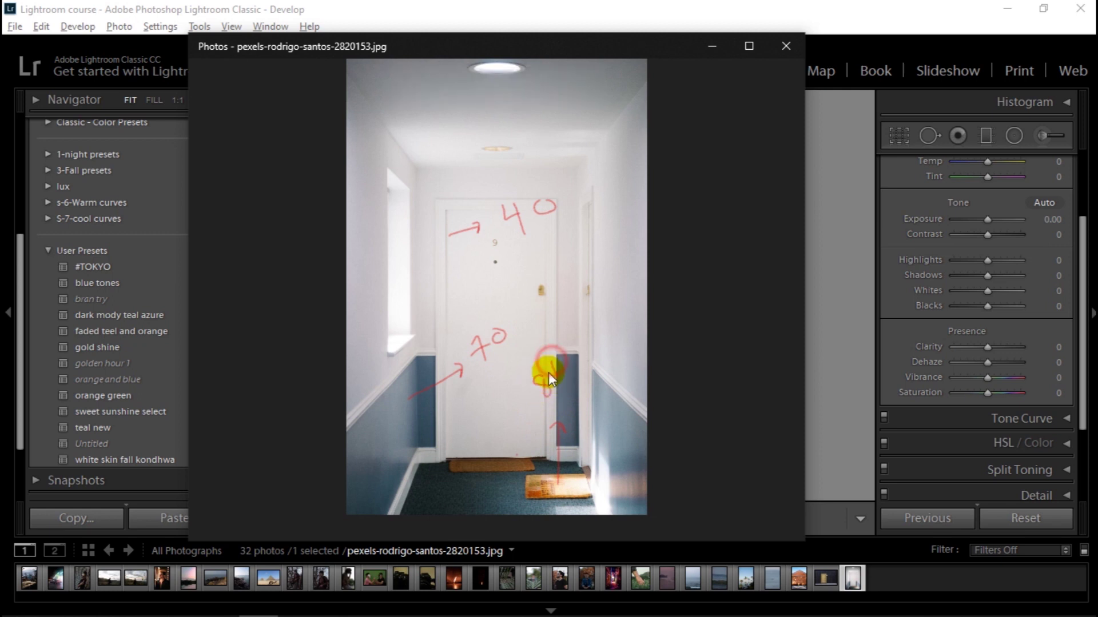
{"action": "left_click_drag", "start_coordinate": [479, 458], "coordinate": [485, 424]}
{"action": "mouse_move", "coordinate": [484, 407]}
{"action": "left_mouse_down"}
{"action": "mouse_move", "coordinate": [490, 392]}
{"action": "mouse_move", "coordinate": [489, 408]}
{"action": "left_mouse_up"}
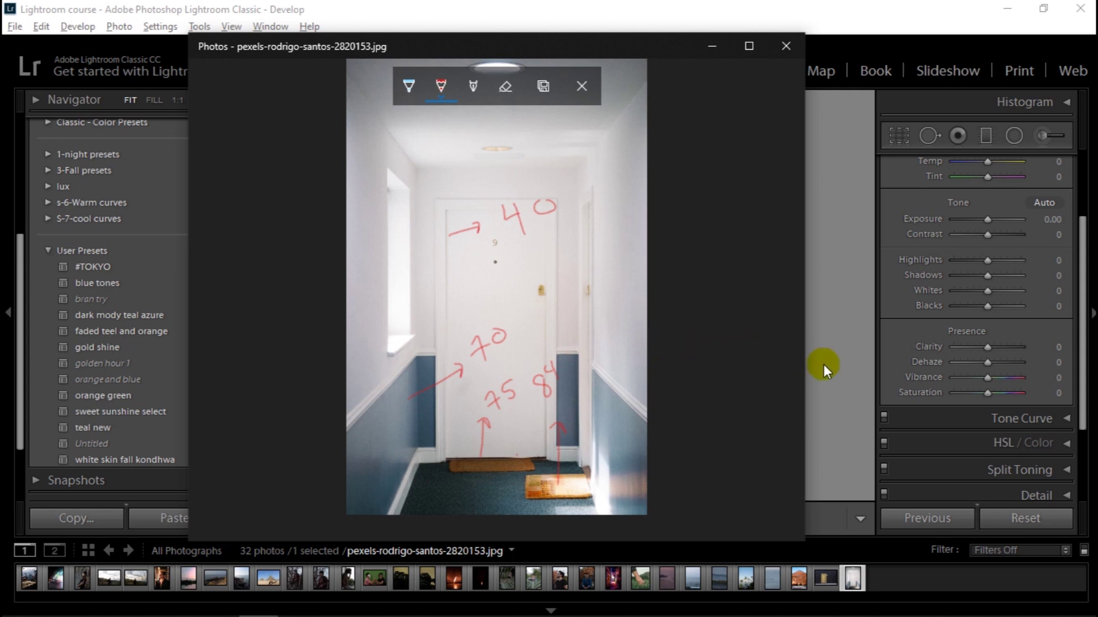
Preview Vibrance +14 in Lightroom, then add red arrows after 40 and 70 and circle 84.
{"action": "left_click", "coordinate": [987, 378]}
{"action": "left_click_drag", "start_coordinate": [987, 379], "coordinate": [1003, 379]}
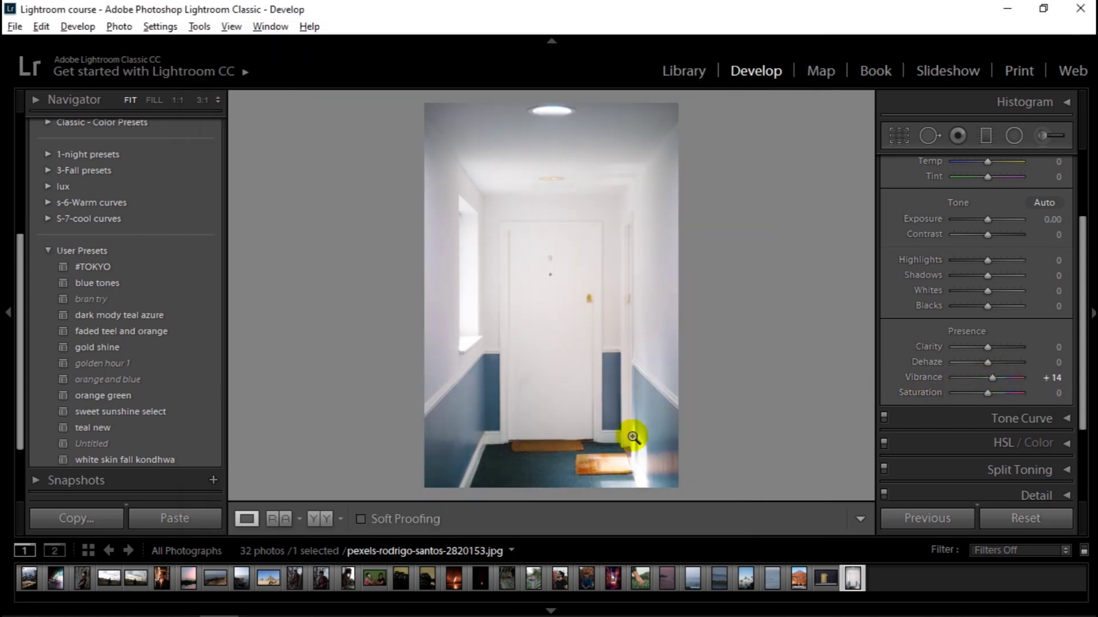
{"action": "left_click", "coordinate": [551, 605]}
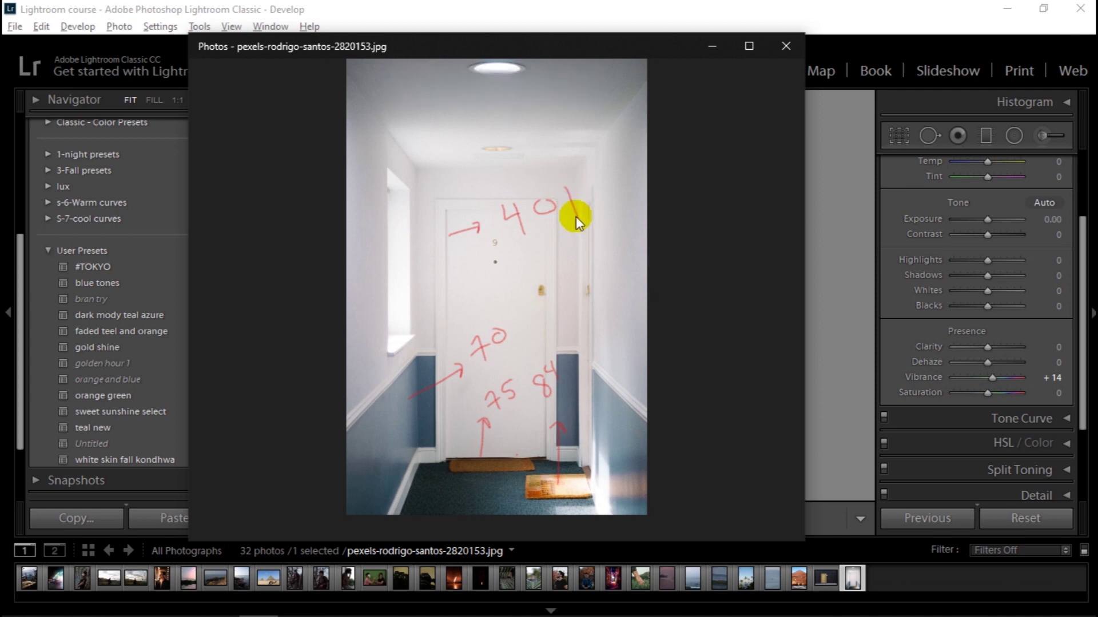
{"action": "left_click_drag", "start_coordinate": [568, 184], "coordinate": [572, 190]}
{"action": "left_click_drag", "start_coordinate": [546, 205], "coordinate": [541, 212]}
{"action": "left_click_drag", "start_coordinate": [516, 333], "coordinate": [525, 311]}
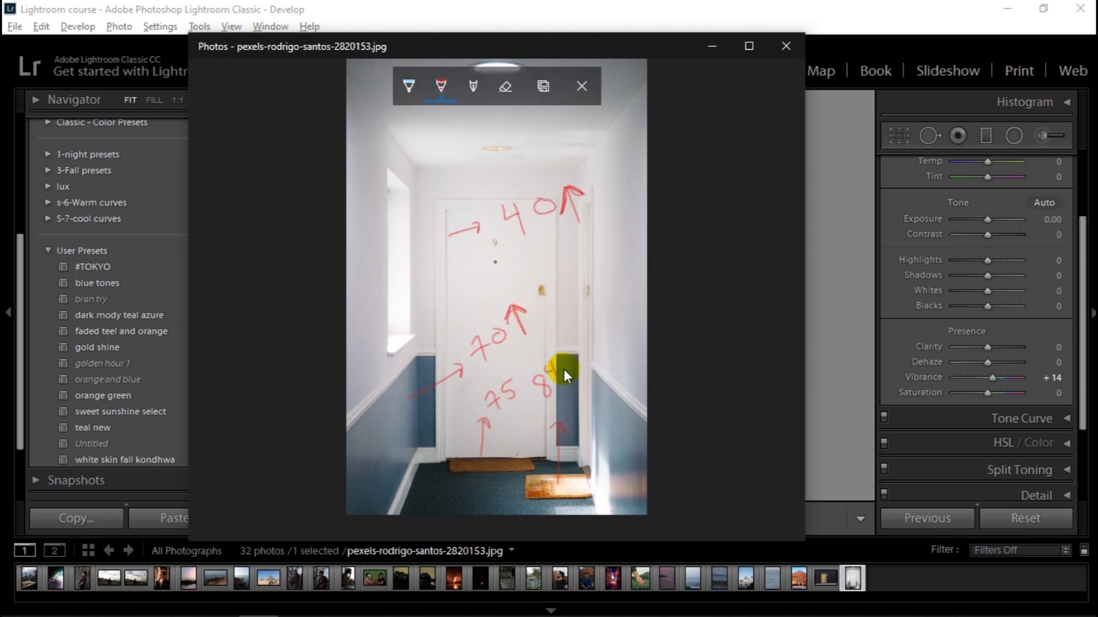
{"action": "mouse_move", "coordinate": [563, 352]}
{"action": "left_mouse_down"}
{"action": "mouse_move", "coordinate": [538, 360]}
{"action": "mouse_move", "coordinate": [532, 394]}
{"action": "mouse_move", "coordinate": [567, 358]}
{"action": "mouse_move", "coordinate": [482, 400]}
{"action": "mouse_move", "coordinate": [493, 417]}
{"action": "mouse_move", "coordinate": [517, 410]}
{"action": "mouse_move", "coordinate": [509, 370]}
{"action": "left_mouse_up"}
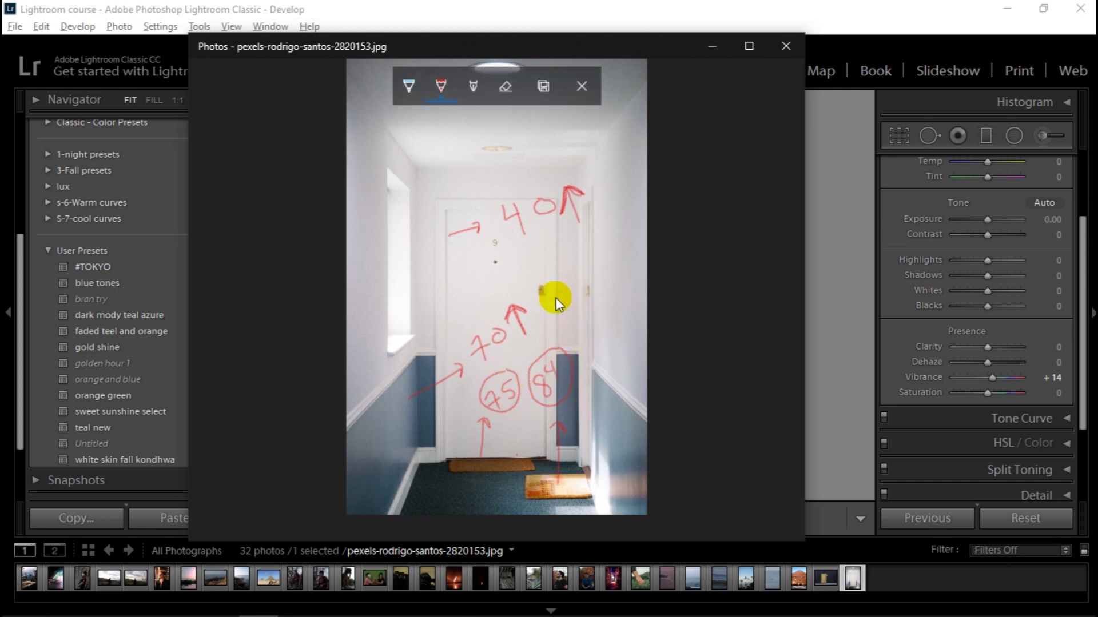
Circle the 40, 70 and doormats in red, minimise Photos, and reset Vibrance to 0.
{"action": "mouse_move", "coordinate": [578, 214]}
{"action": "left_mouse_down"}
{"action": "mouse_move", "coordinate": [530, 249]}
{"action": "mouse_move", "coordinate": [488, 243]}
{"action": "mouse_move", "coordinate": [480, 217]}
{"action": "mouse_move", "coordinate": [504, 191]}
{"action": "mouse_move", "coordinate": [577, 191]}
{"action": "mouse_move", "coordinate": [586, 214]}
{"action": "left_mouse_up"}
{"action": "left_click_drag", "start_coordinate": [519, 271], "coordinate": [486, 363]}
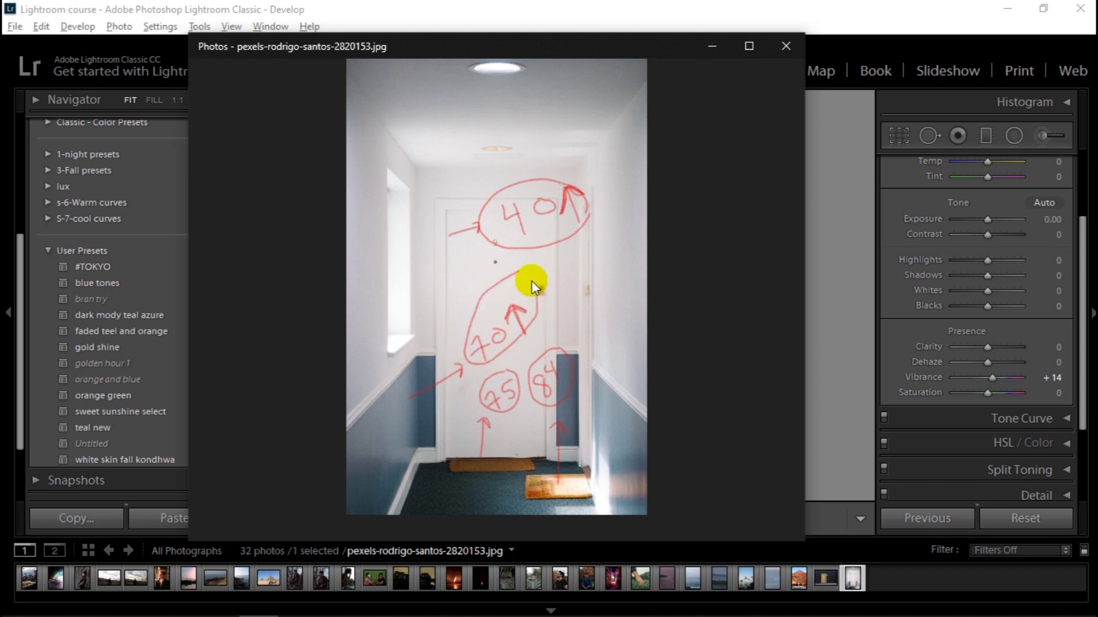
{"action": "left_click_drag", "start_coordinate": [540, 291], "coordinate": [574, 275]}
{"action": "left_click_drag", "start_coordinate": [571, 369], "coordinate": [547, 407]}
{"action": "mouse_move", "coordinate": [506, 456]}
{"action": "left_mouse_down"}
{"action": "mouse_move", "coordinate": [547, 467]}
{"action": "mouse_move", "coordinate": [530, 483]}
{"action": "left_mouse_up"}
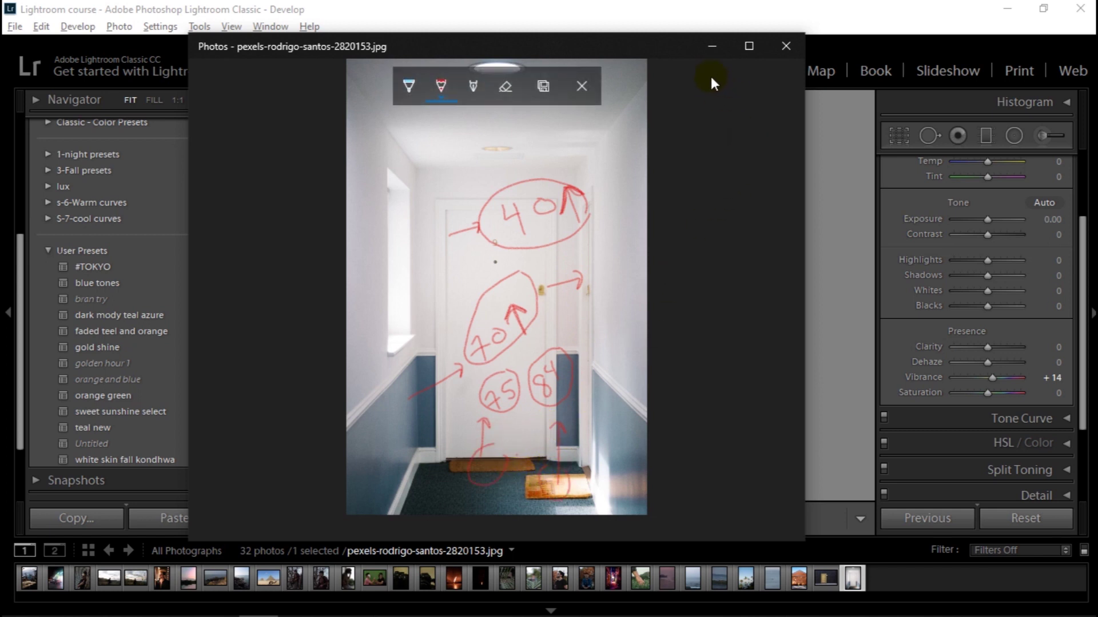
{"action": "left_click", "coordinate": [713, 46]}
{"action": "double_click", "coordinate": [995, 378]}
Preview the hallway photo at Vibrance +60, zooming in and back to fit view.
{"action": "left_click_drag", "start_coordinate": [988, 374], "coordinate": [1000, 381]}
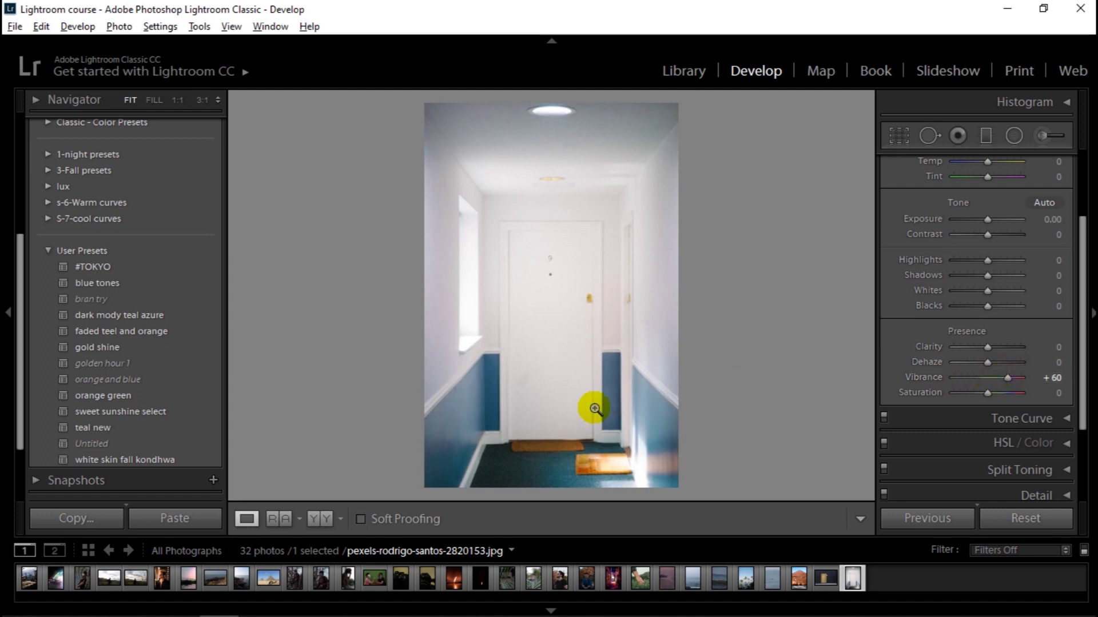
{"action": "left_click", "coordinate": [461, 419]}
{"action": "left_click", "coordinate": [478, 404]}
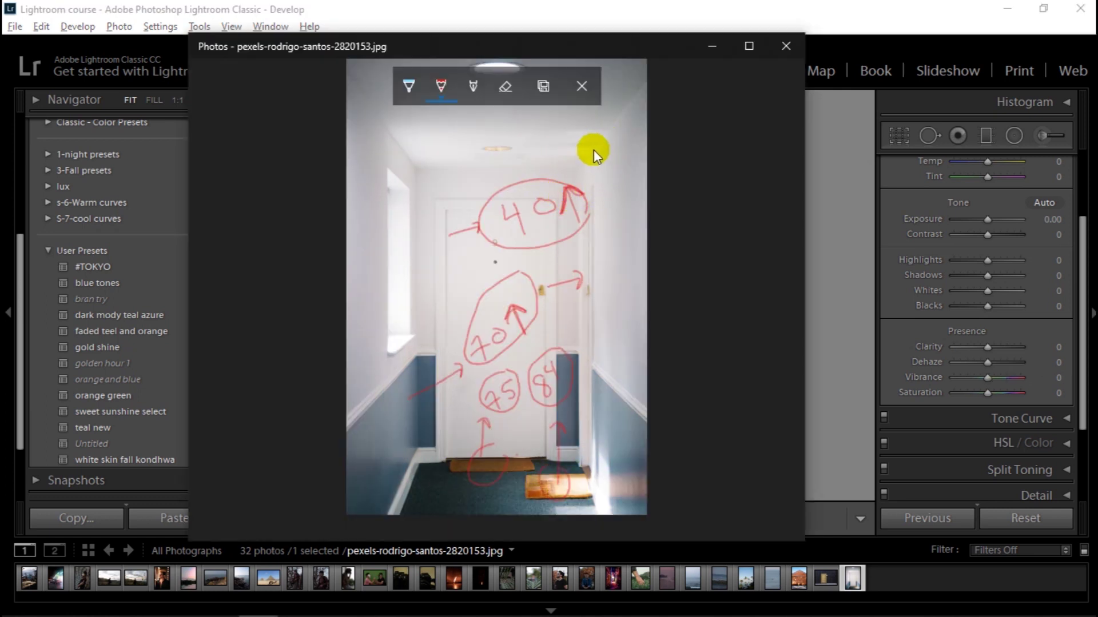
Draw yellow highlighter arrows beside the 40, 70 and 84 circles.
{"action": "left_click", "coordinate": [447, 107]}
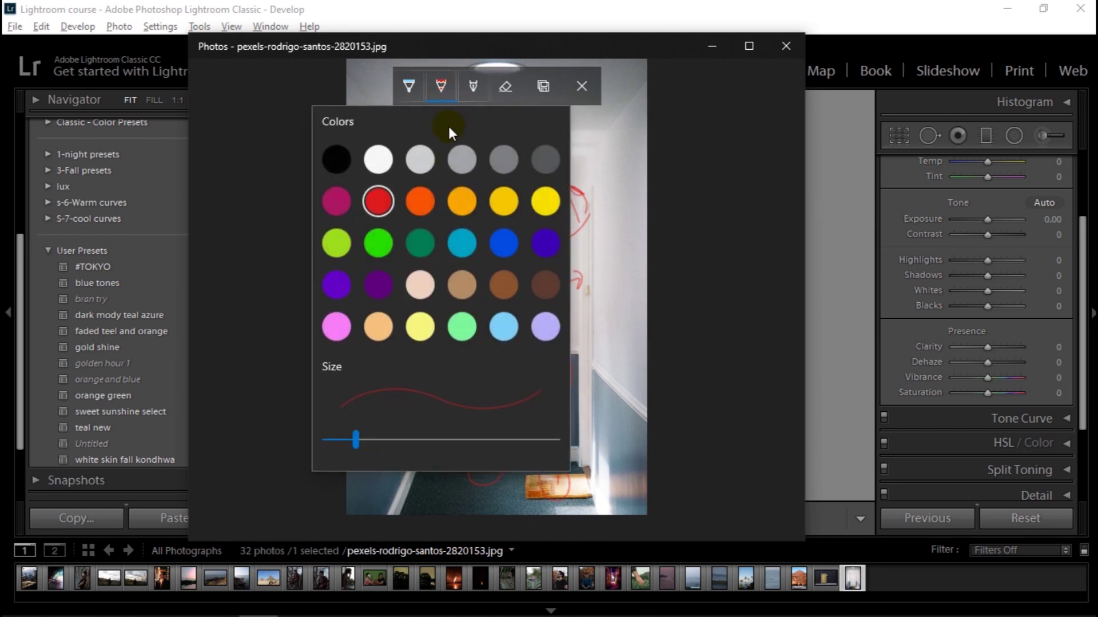
{"action": "left_click", "coordinate": [503, 201]}
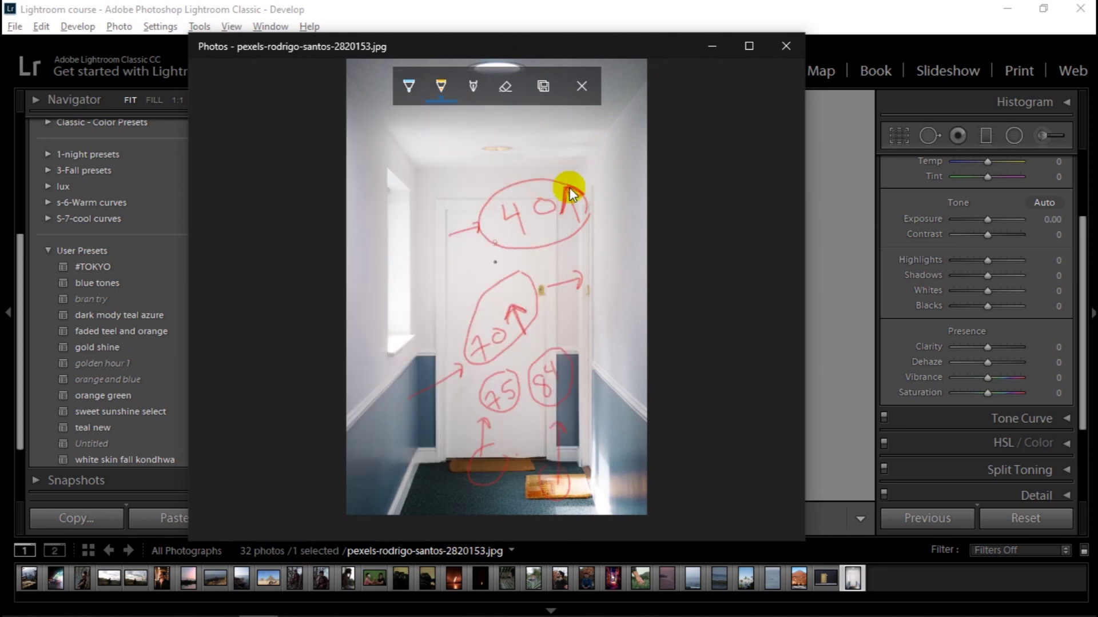
{"action": "left_click_drag", "start_coordinate": [548, 182], "coordinate": [578, 169]}
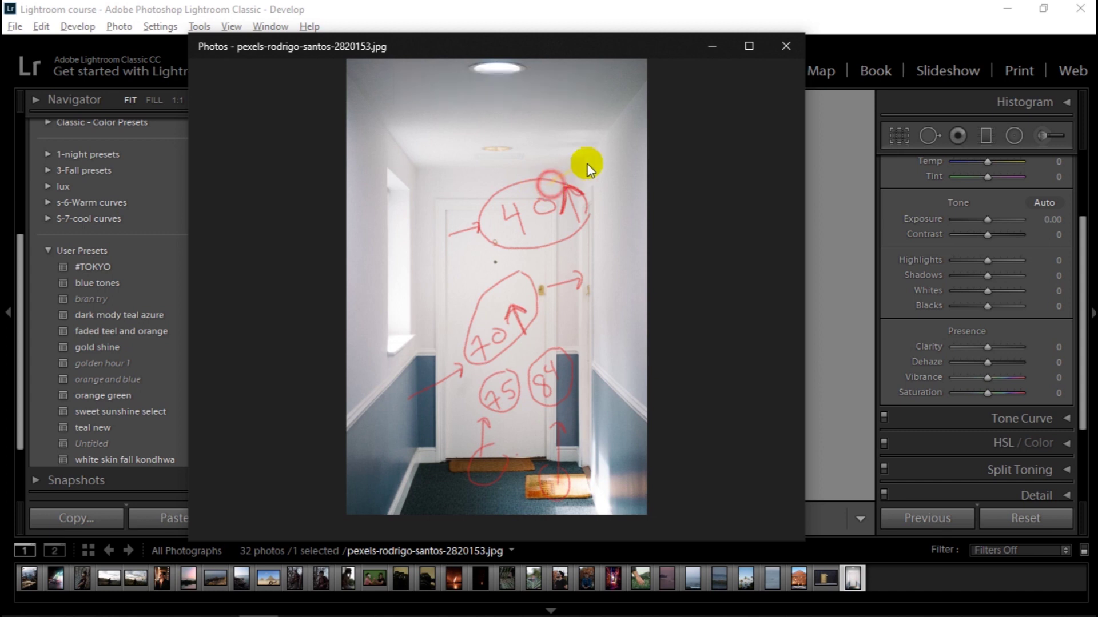
{"action": "left_click_drag", "start_coordinate": [540, 308], "coordinate": [612, 313]}
{"action": "left_click_drag", "start_coordinate": [578, 366], "coordinate": [622, 342]}
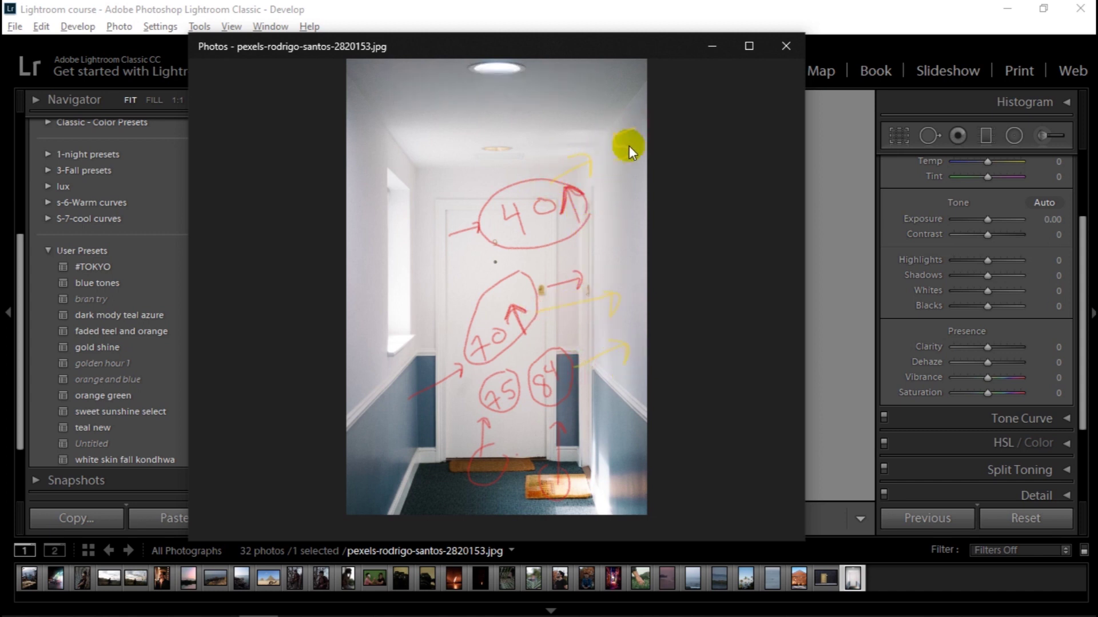
Add one more yellow stroke, minimise Photos, and lower the hallway photo's Saturation to -31.
{"action": "mouse_move", "coordinate": [618, 273]}
{"action": "left_mouse_down"}
{"action": "mouse_move", "coordinate": [653, 271]}
{"action": "mouse_move", "coordinate": [642, 284]}
{"action": "mouse_move", "coordinate": [639, 356]}
{"action": "left_mouse_up"}
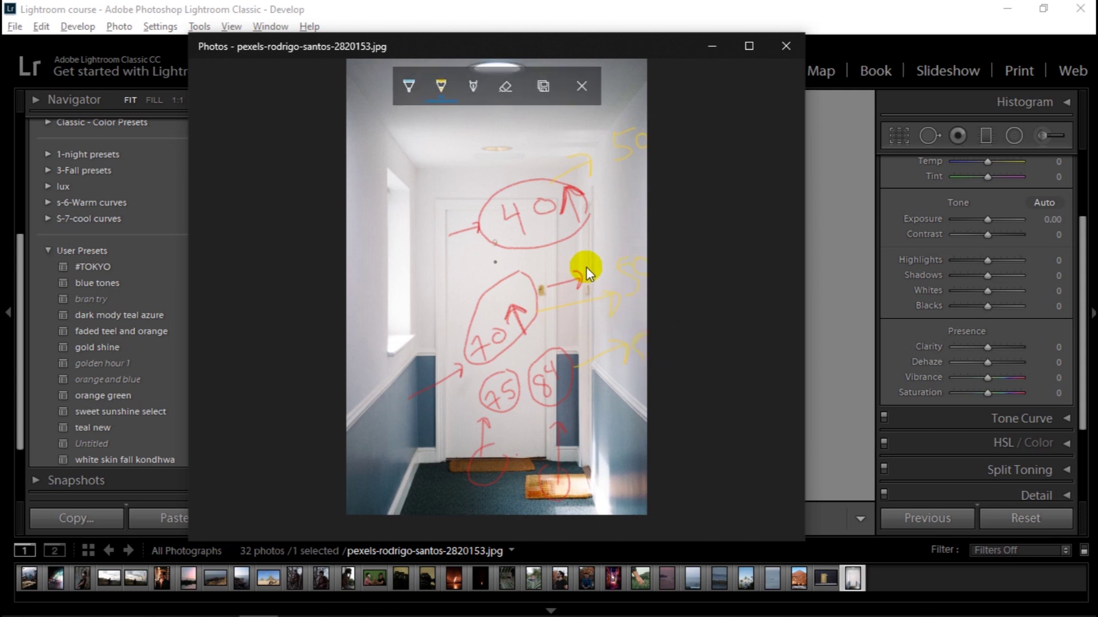
{"action": "left_click", "coordinate": [712, 46]}
{"action": "left_click_drag", "start_coordinate": [983, 392], "coordinate": [959, 379]}
Reset Saturation and Vibrance to 0, try Vibrance at -7, then reset it again.
{"action": "double_click", "coordinate": [982, 393]}
{"action": "double_click", "coordinate": [987, 382]}
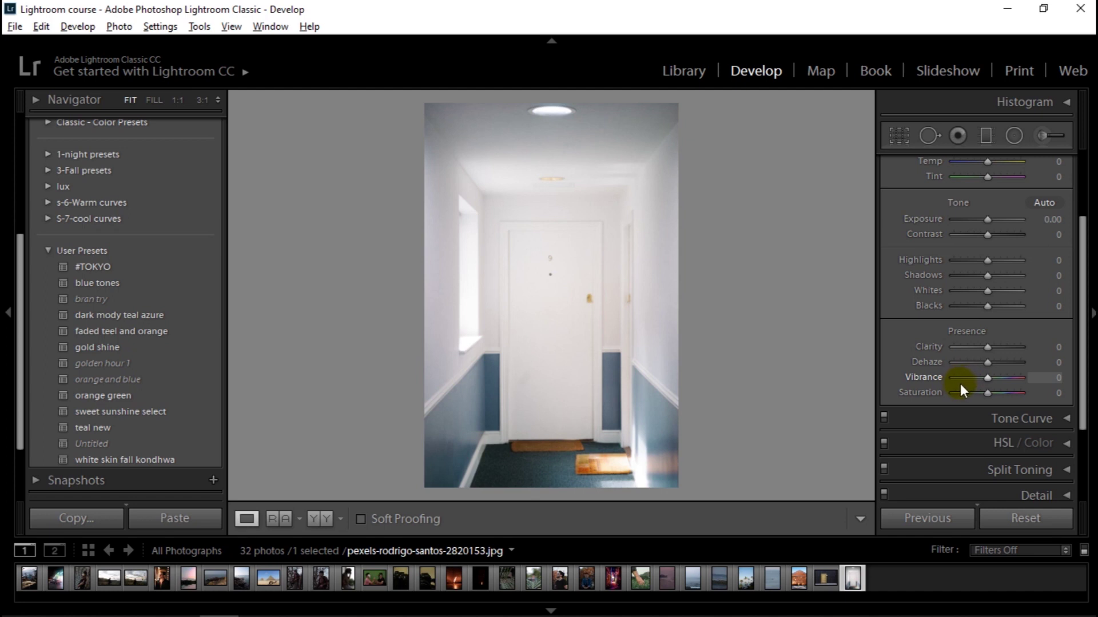
{"action": "mouse_move", "coordinate": [960, 386]}
{"action": "left_mouse_down"}
{"action": "mouse_move", "coordinate": [948, 384]}
{"action": "mouse_move", "coordinate": [975, 379]}
{"action": "left_mouse_up"}
{"action": "double_click", "coordinate": [975, 381]}
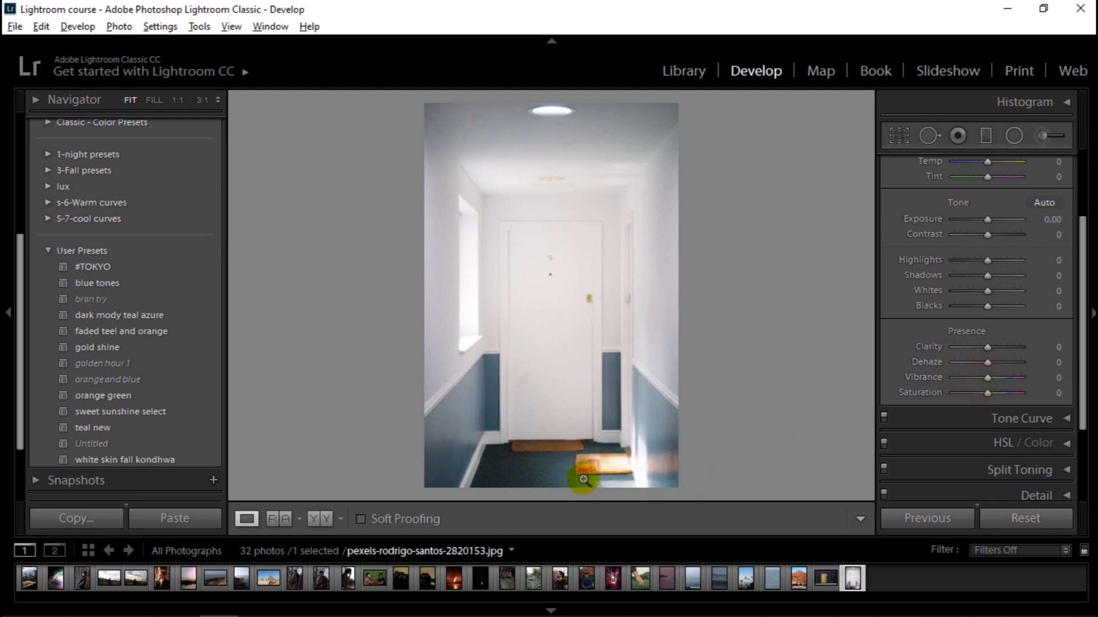
Lower Clarity to -29 briefly, then reset it to 0.
{"action": "left_click", "coordinate": [980, 346]}
{"action": "left_click_drag", "start_coordinate": [979, 346], "coordinate": [976, 350]}
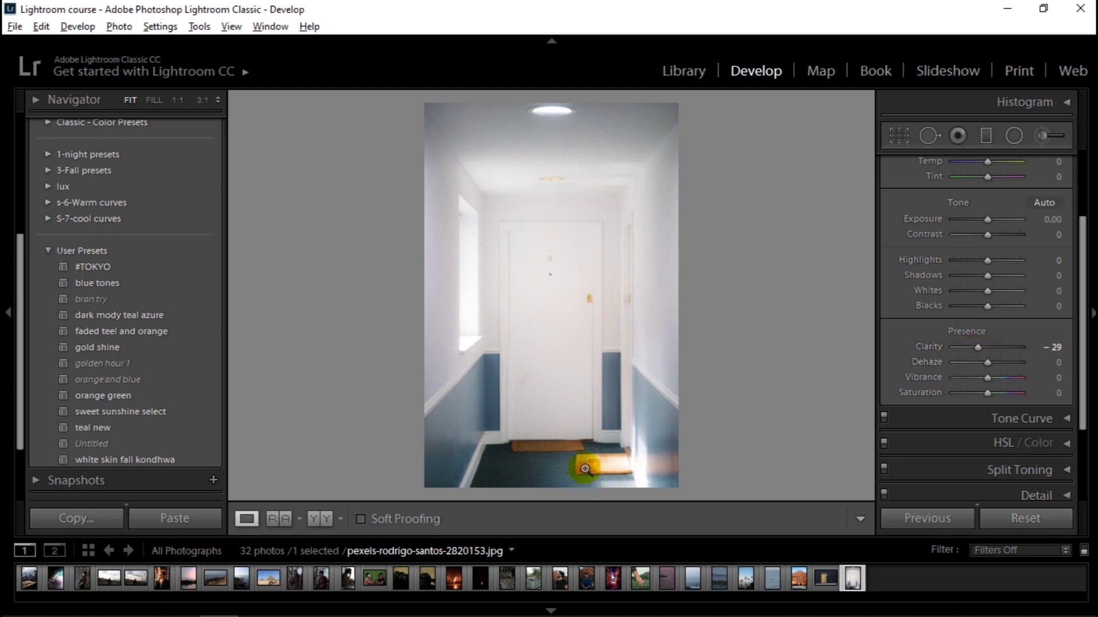
{"action": "double_click", "coordinate": [927, 347]}
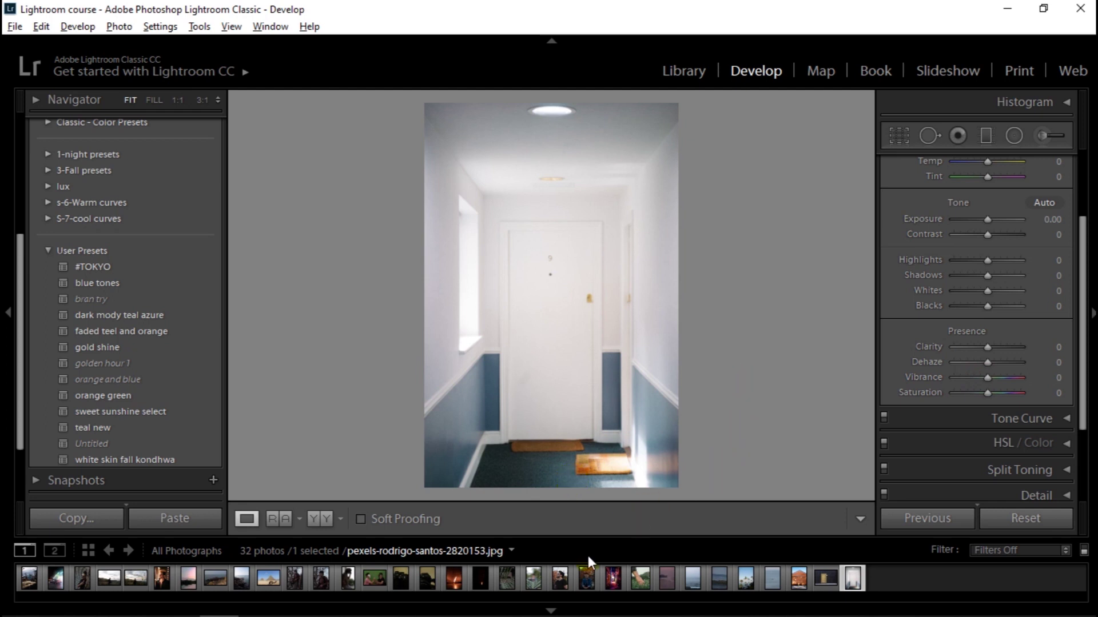
Open portrait IMG_9777.CR2, reset its adjustments, and try Vibrance -45 before resetting it.
{"action": "left_click", "coordinate": [557, 579]}
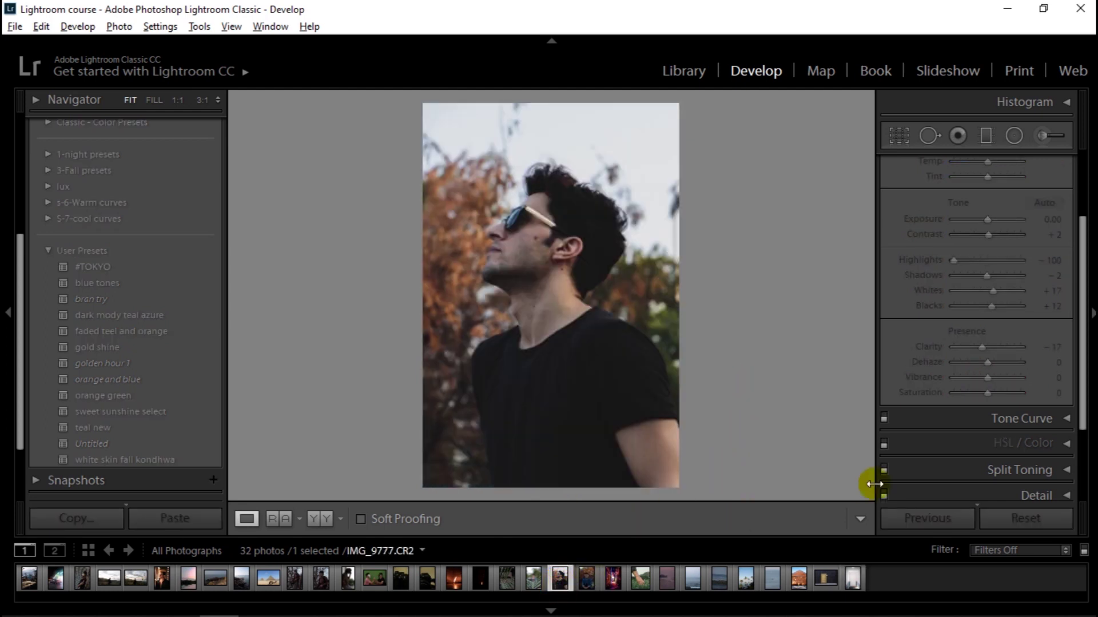
{"action": "left_click", "coordinate": [1026, 518]}
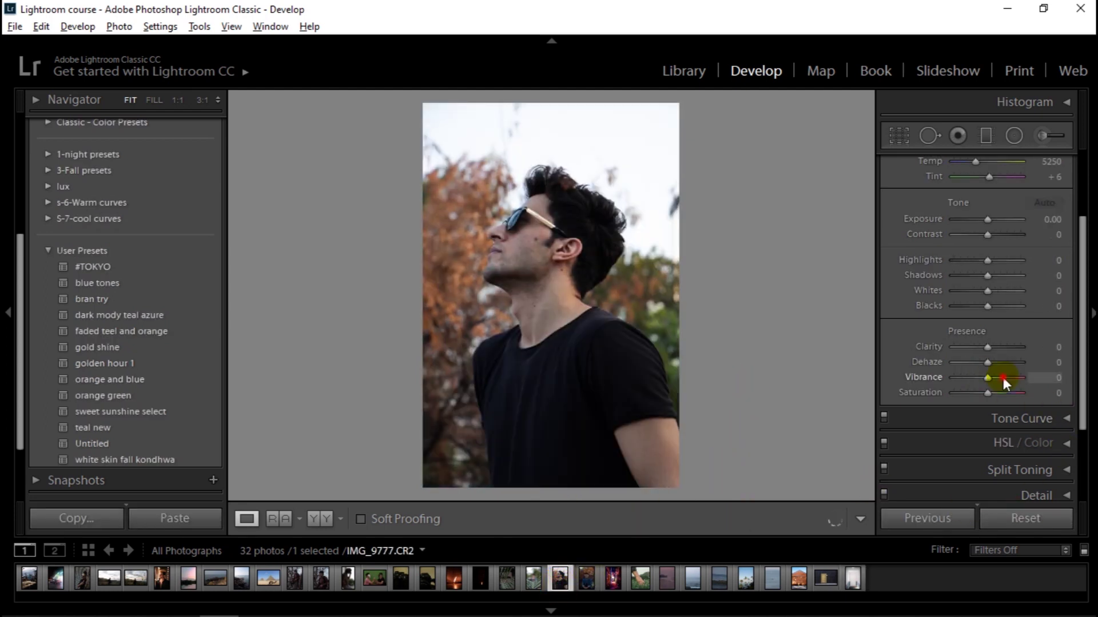
{"action": "mouse_move", "coordinate": [1013, 380]}
{"action": "left_mouse_down"}
{"action": "mouse_move", "coordinate": [970, 378]}
{"action": "mouse_move", "coordinate": [1006, 378]}
{"action": "left_mouse_up"}
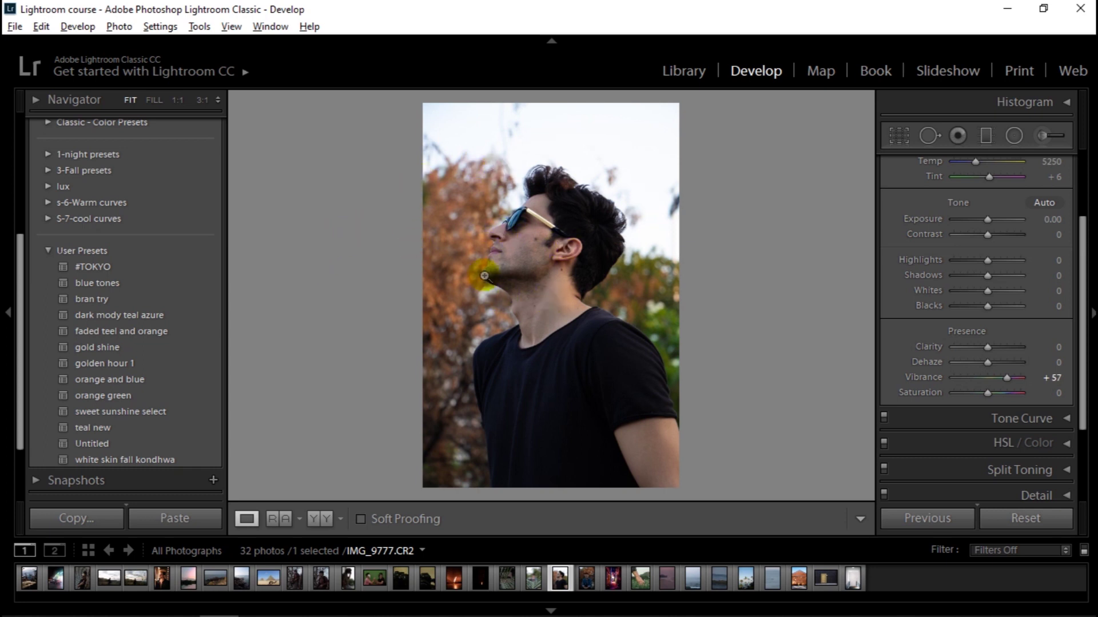
{"action": "double_click", "coordinate": [1007, 380]}
Try the portrait's Vibrance at +50, reset it, then boost Saturation to +95.
{"action": "left_click_drag", "start_coordinate": [1010, 378], "coordinate": [1017, 378]}
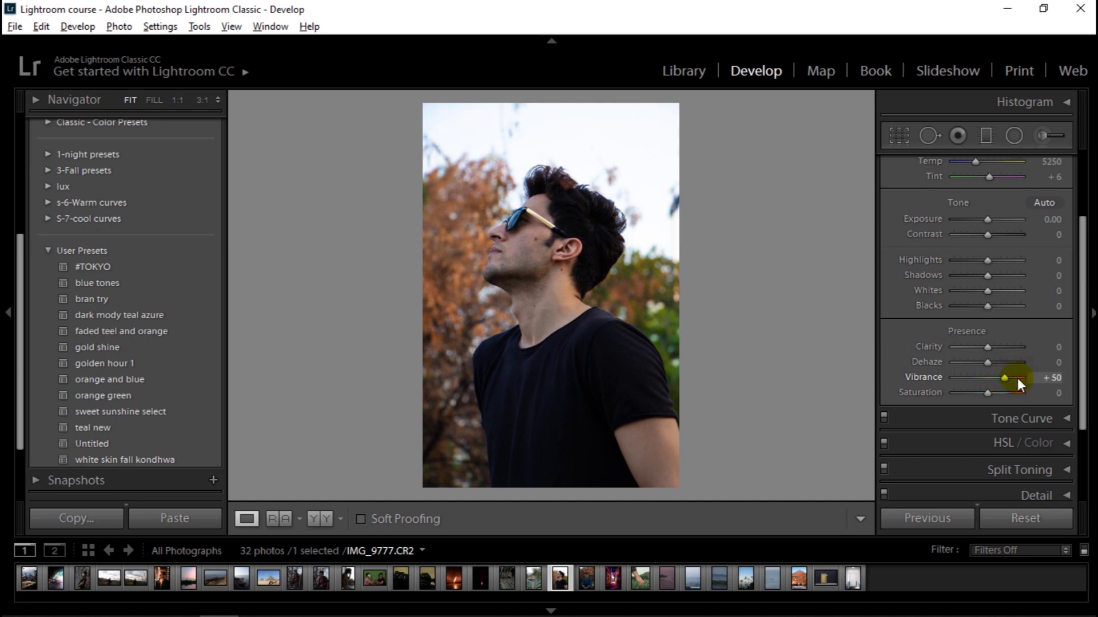
{"action": "double_click", "coordinate": [1001, 377]}
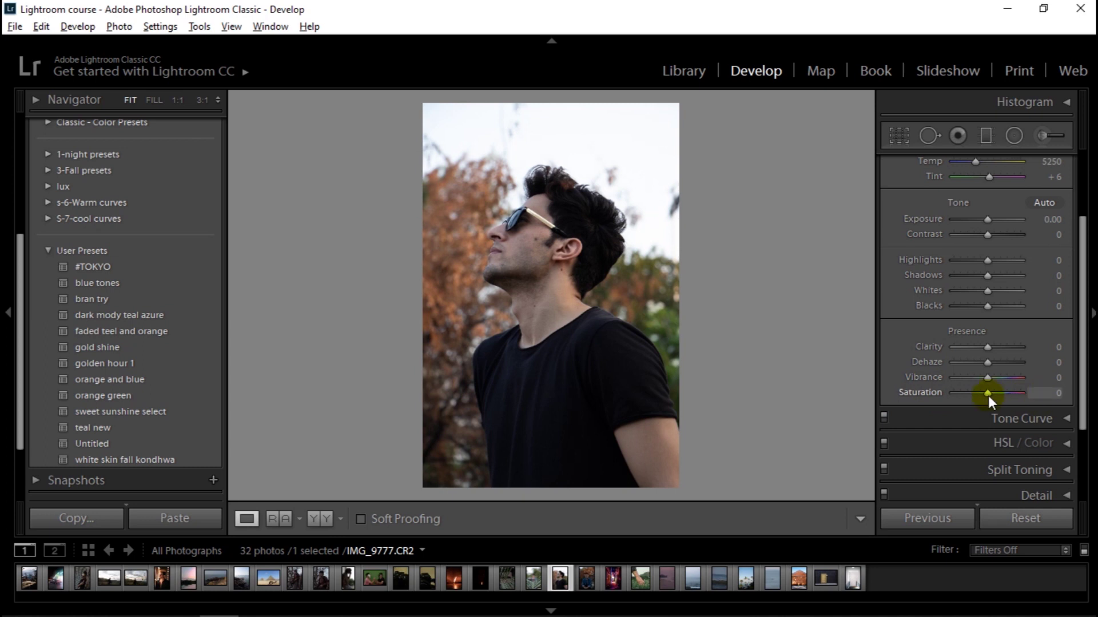
{"action": "mouse_move", "coordinate": [985, 394]}
{"action": "left_mouse_down"}
{"action": "mouse_move", "coordinate": [1020, 394]}
{"action": "mouse_move", "coordinate": [956, 390]}
{"action": "mouse_move", "coordinate": [990, 393]}
{"action": "left_mouse_up"}
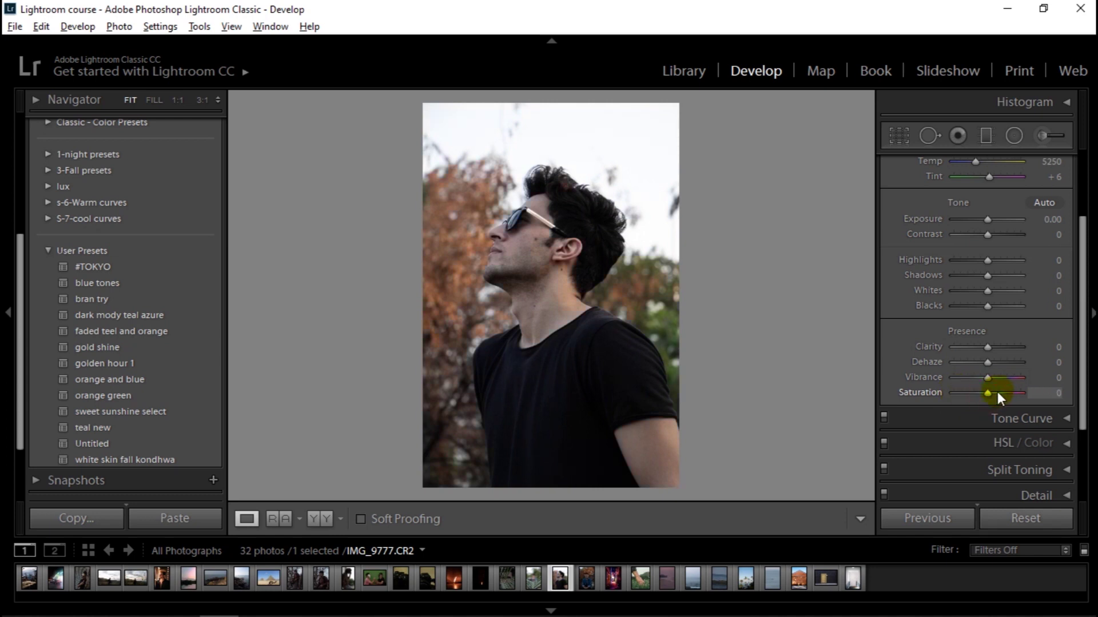